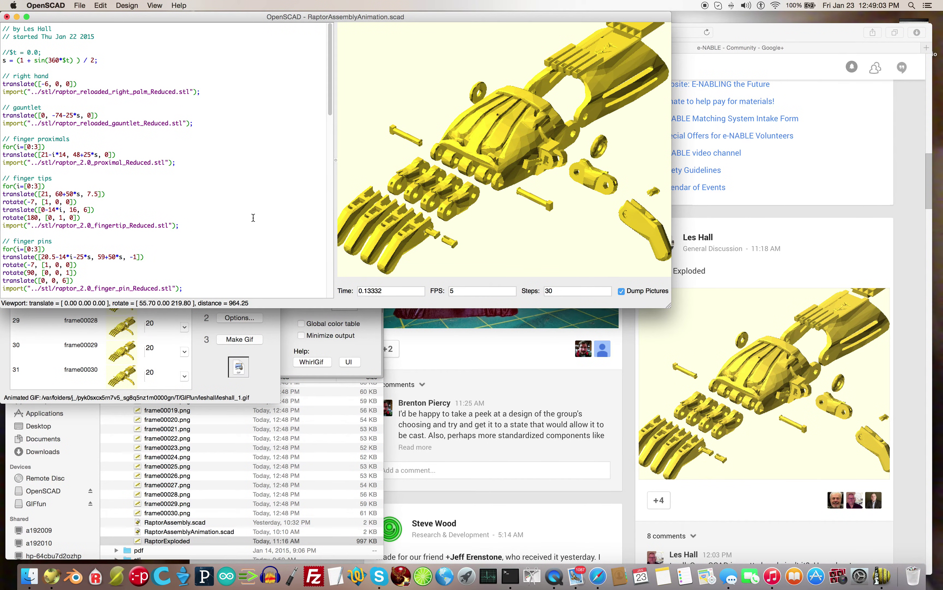
Select the whole RaptorAssemblyAnimation.scad script in the editor with Cmd+A
key("super+a")
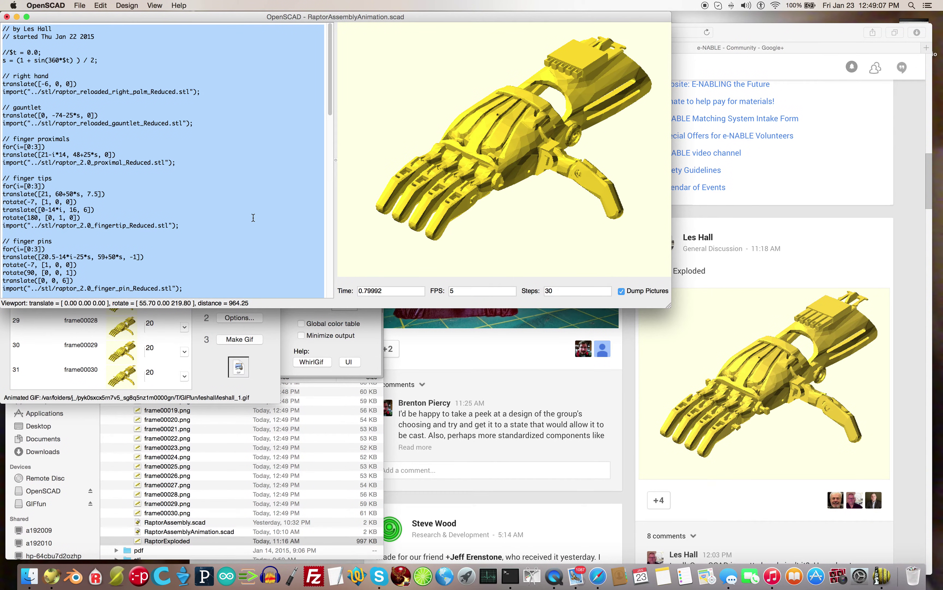
Increase the editor font size twice, then clear the selection to read the animation code
key("super+plus")
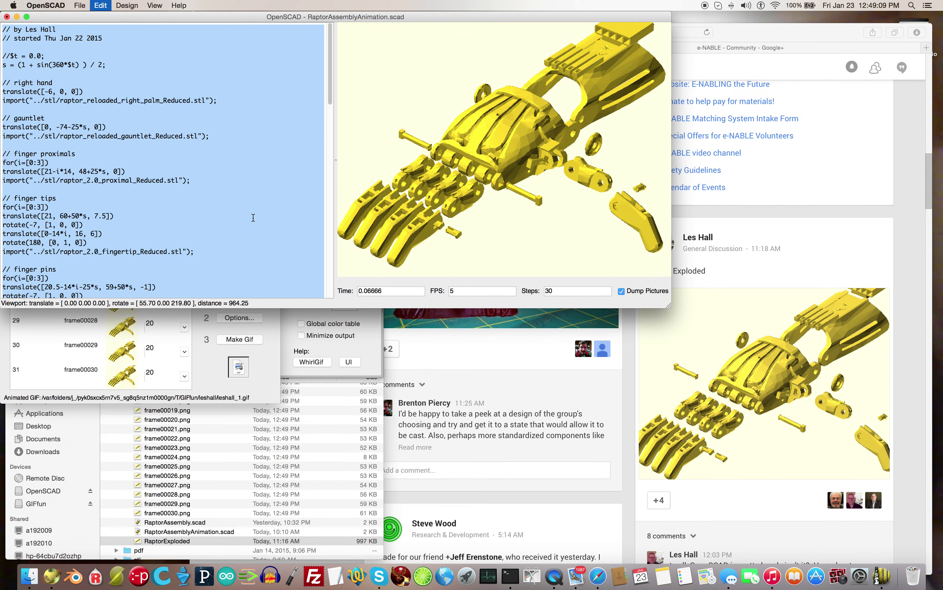
key("super+plus")
key("super+plus")
key("super+plus")
key("super+plus")
key("super+plus")
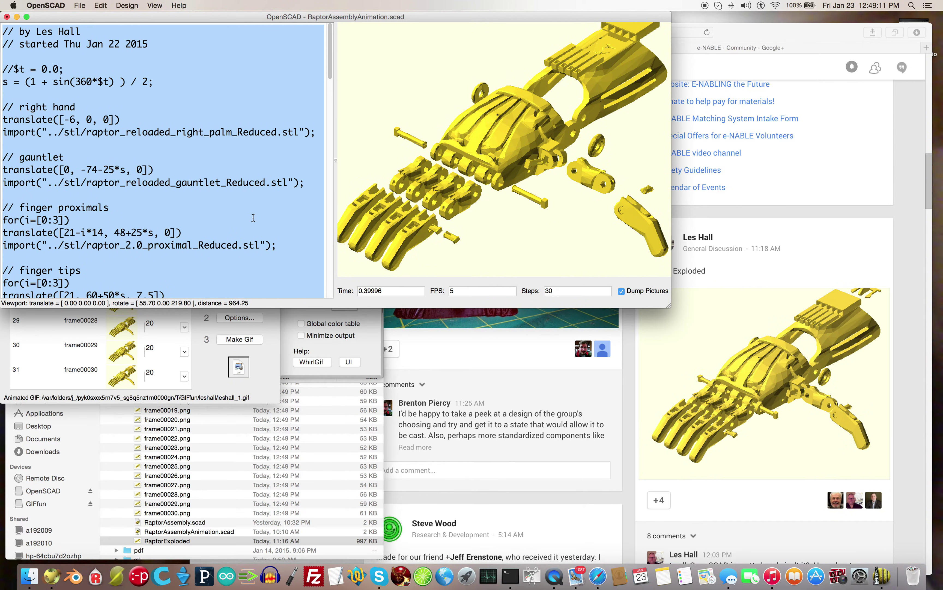
left_click(164, 80)
scroll(11, 25, "down", 1)
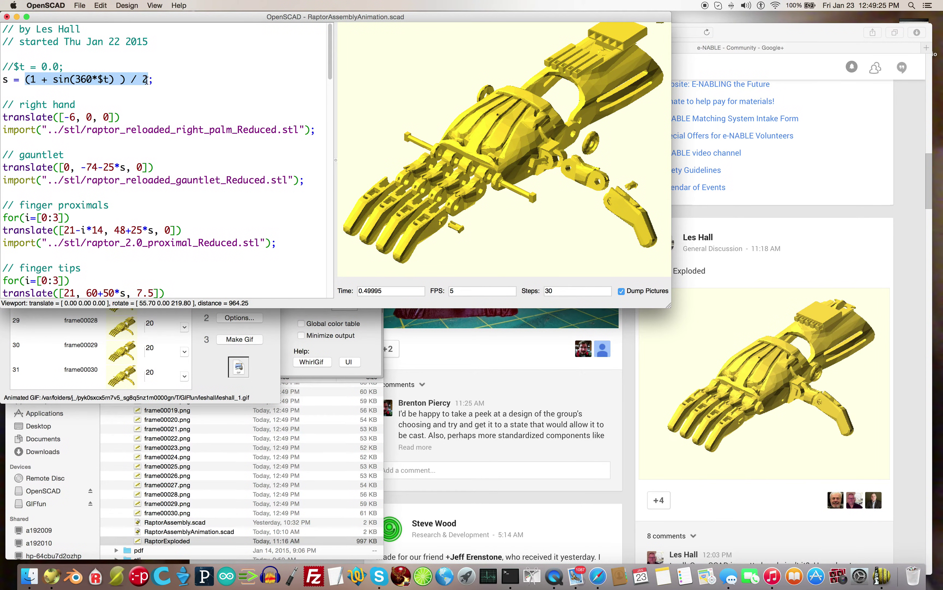
left_click(99, 80)
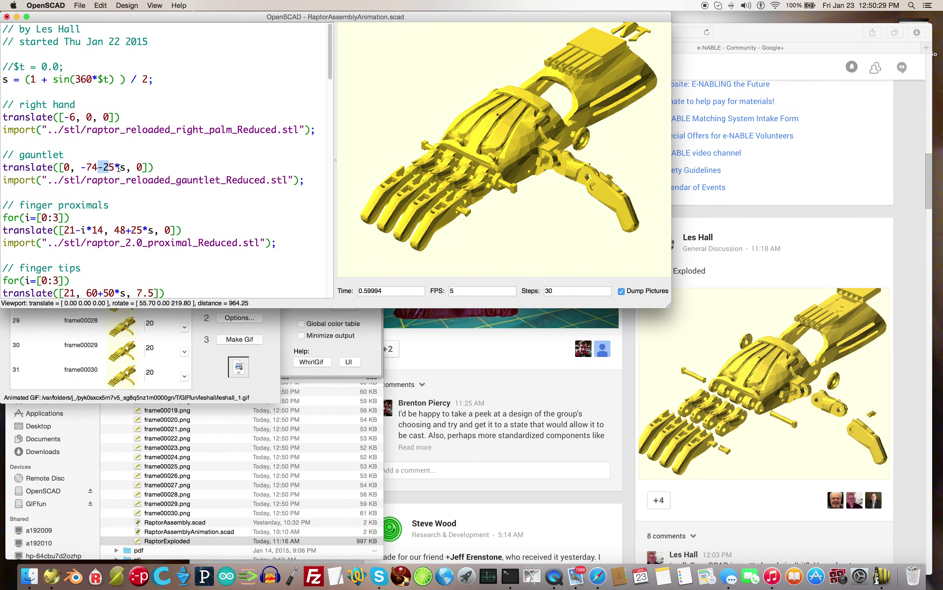
left_click_drag(99, 168, 124, 168)
left_click(636, 80)
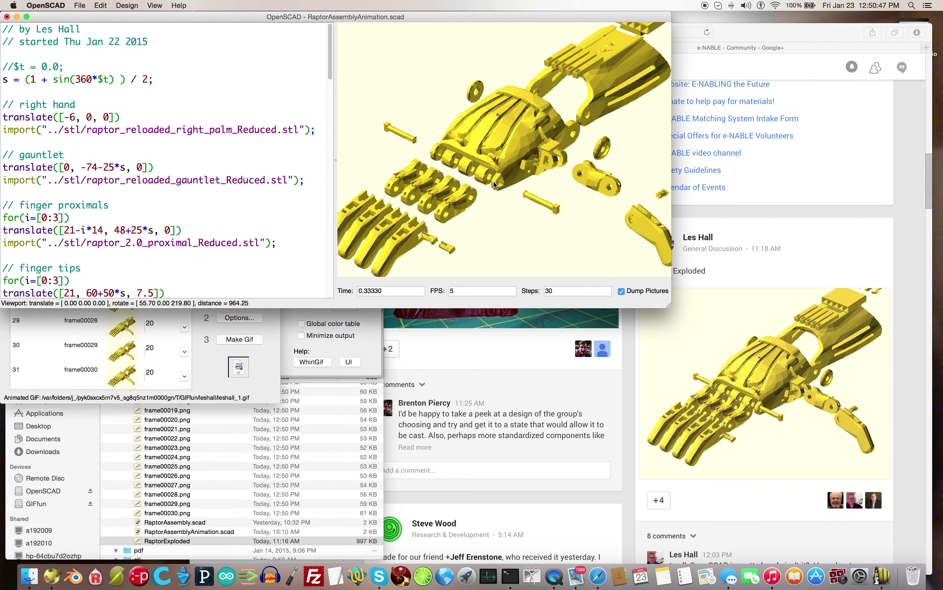
scroll(168, 190, "down", 6)
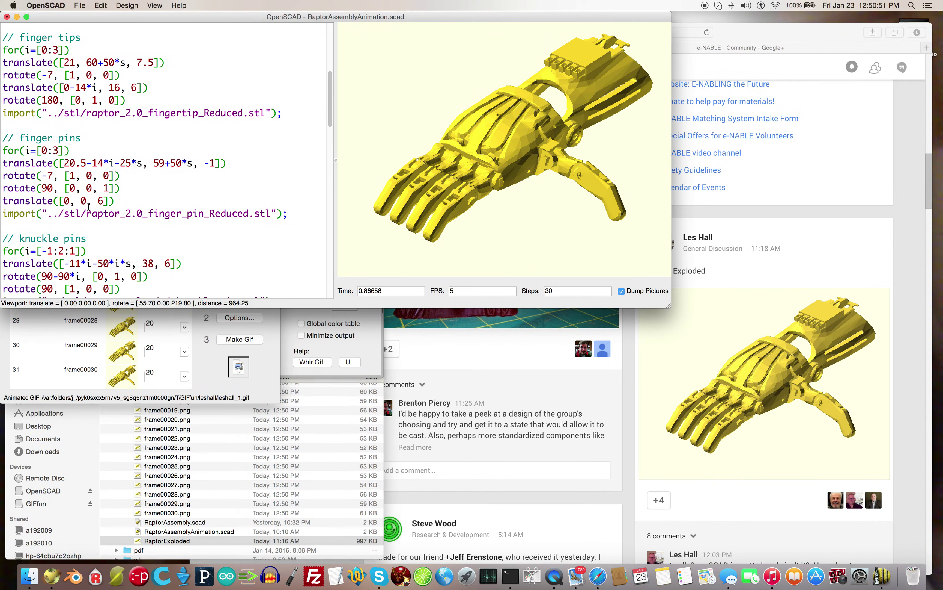
Scroll down and highlight the 50*s offset in the thumb tip line
scroll(109, 191, "down", 4)
scroll(89, 206, "down", 5)
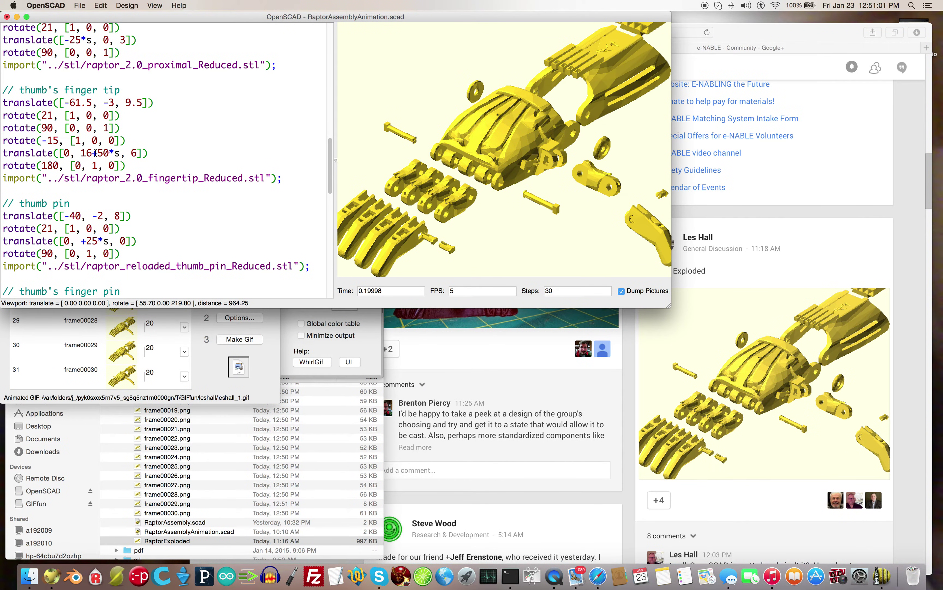
left_click_drag(97, 153, 119, 154)
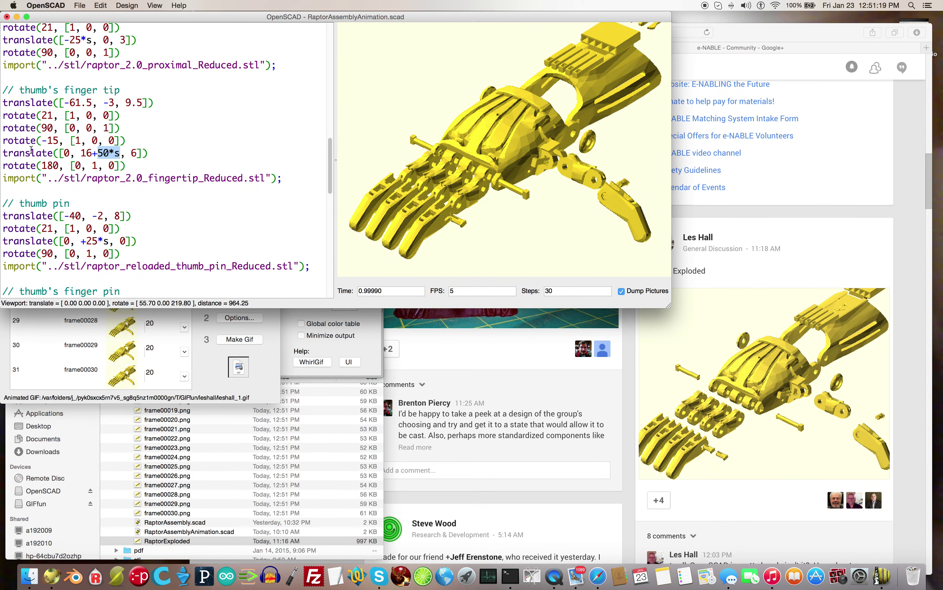
left_click(97, 153)
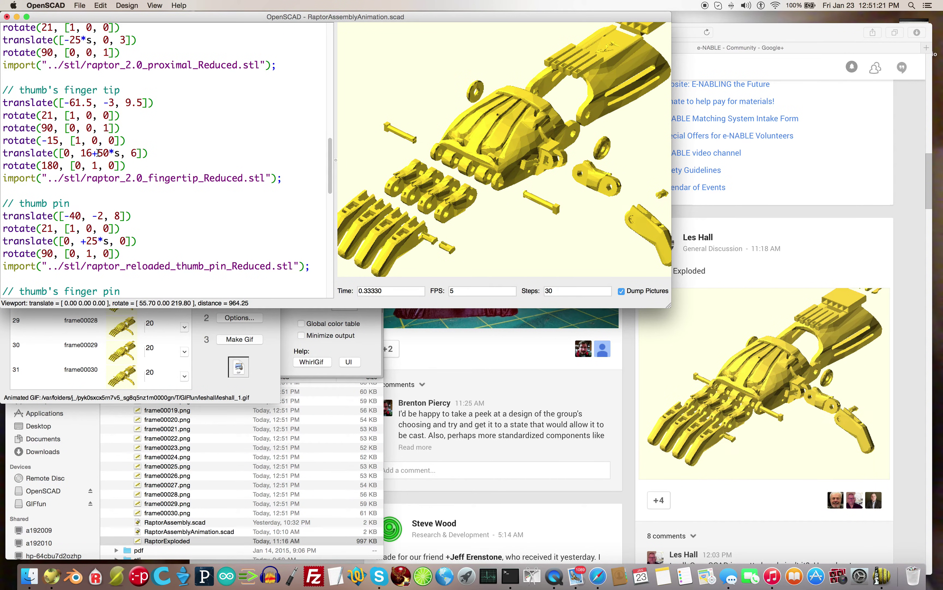
Scroll through the surrounding code and open the View menu
scroll(97, 170, "down", 10)
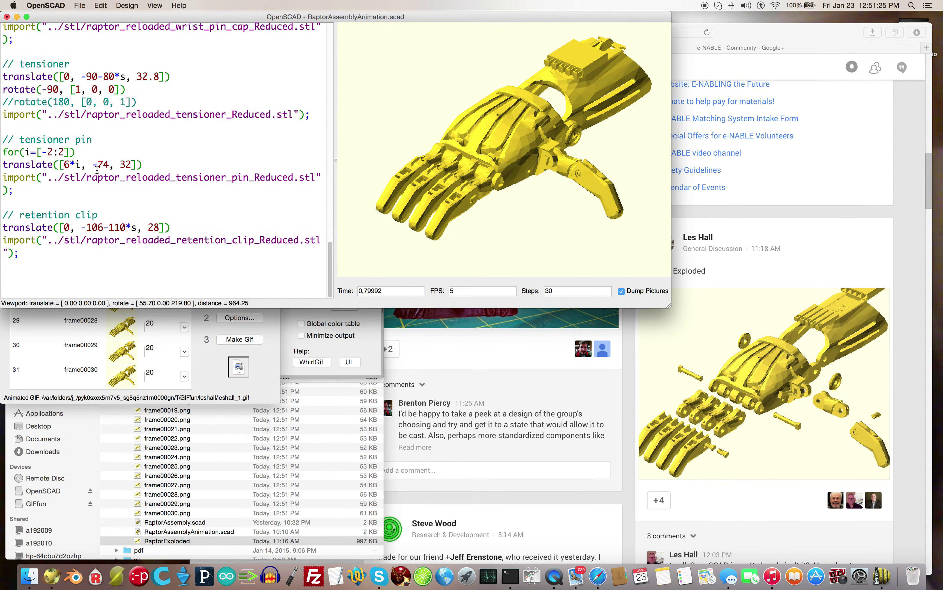
scroll(97, 170, "up", 15)
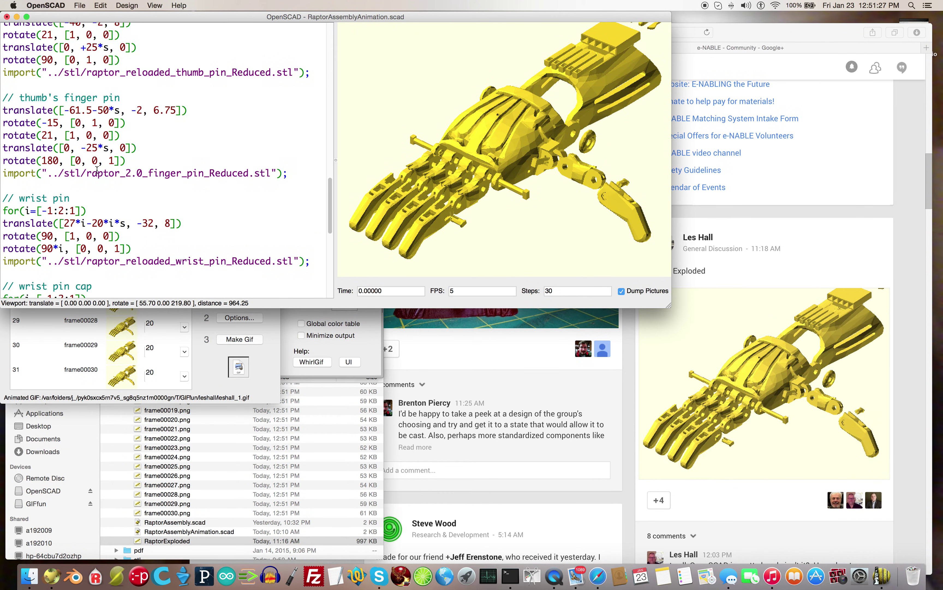
scroll(97, 171, "up", 15)
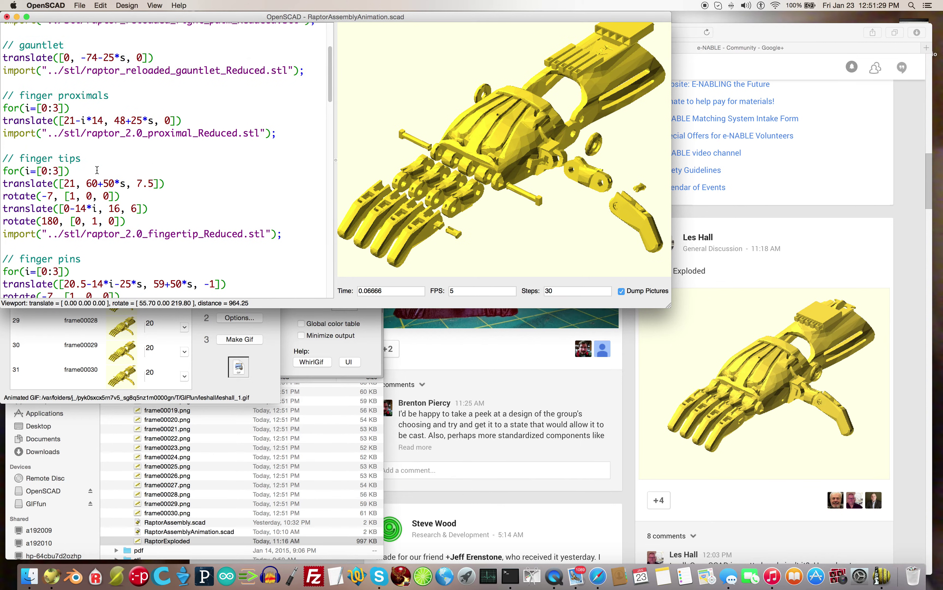
scroll(117, 167, "down", 1)
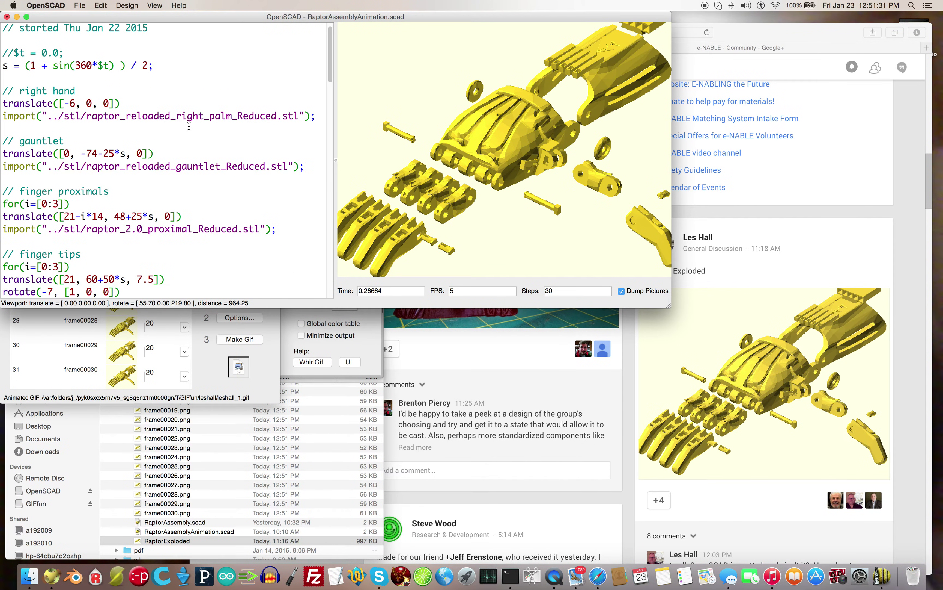
left_click(155, 6)
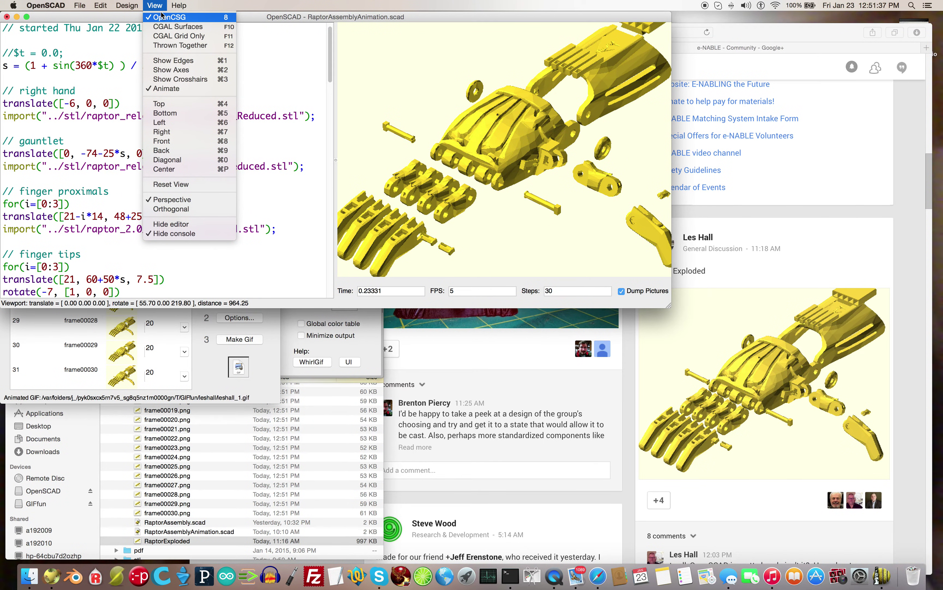
Close the View menu and check the animation's 5 FPS and 30 Steps fields
left_click(155, 5)
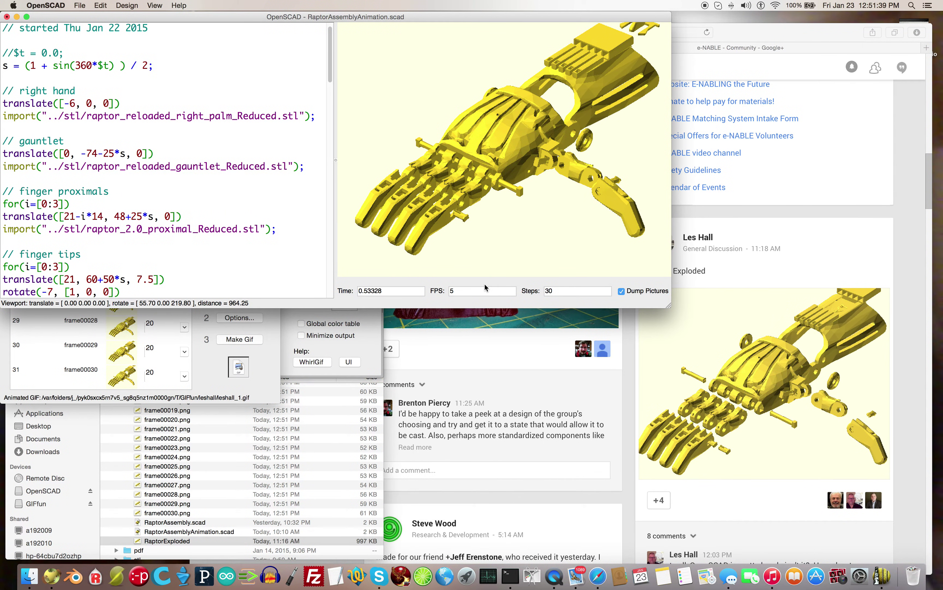
left_click(473, 291)
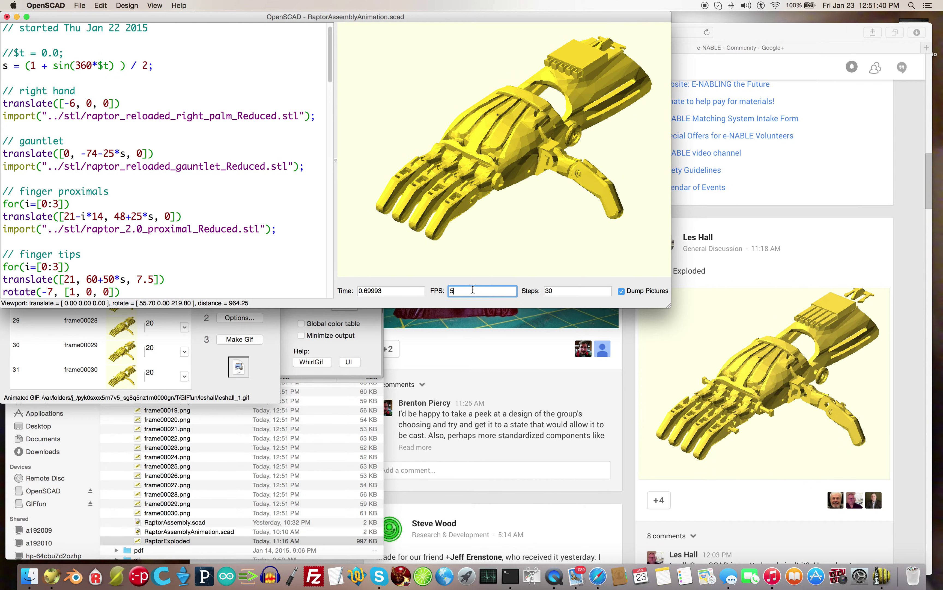
left_click(564, 291)
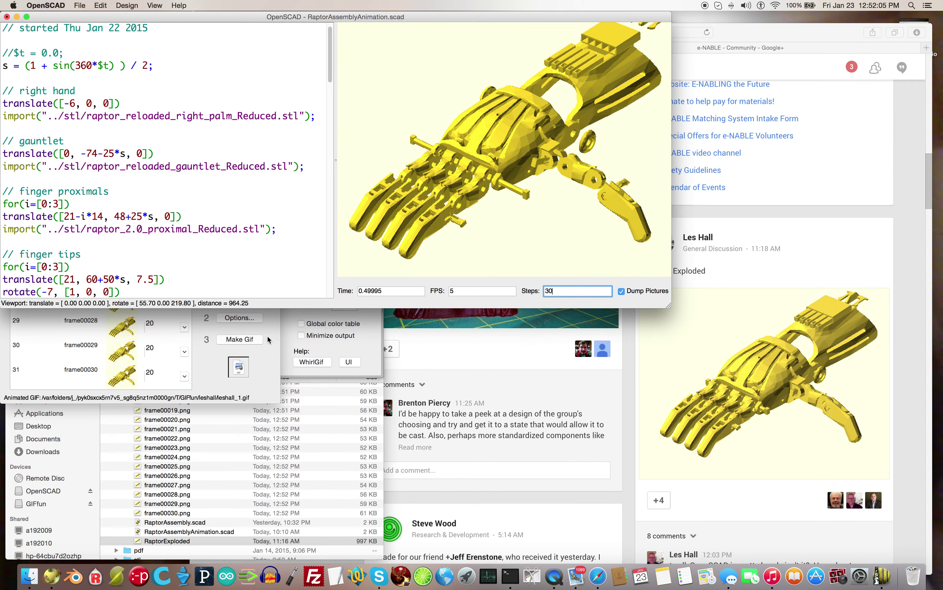
Turn off Dump Pictures and bring the GIFfun frame list to the front
left_click(621, 291)
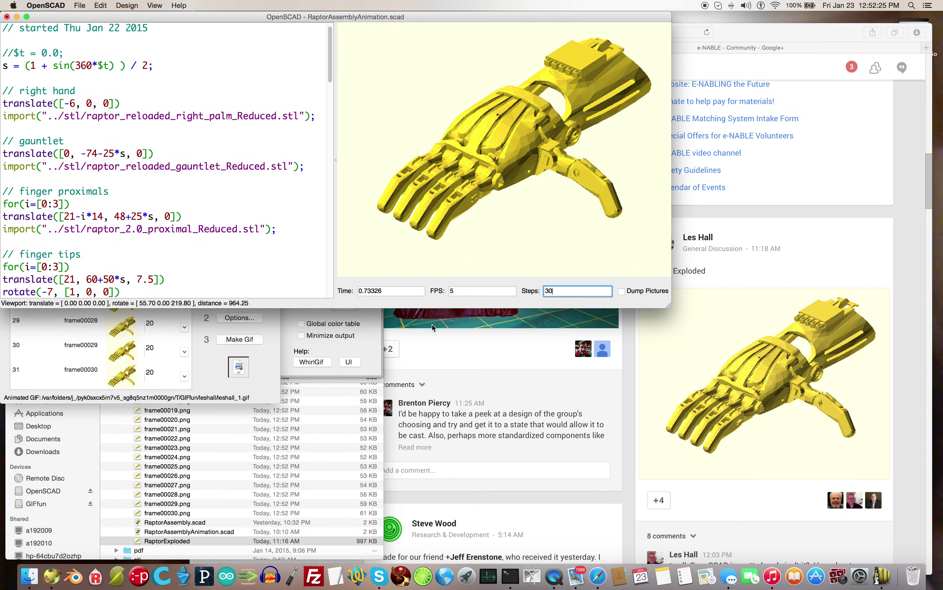
left_click(210, 355)
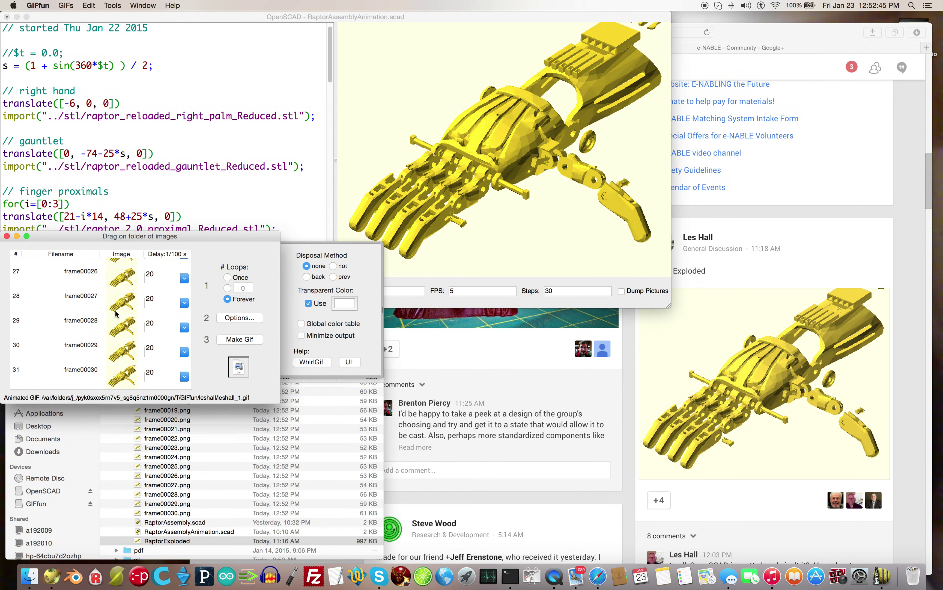
Show GIFfun's loop-forever and transparency options, then bring the e-Nable Finder folder forward
scroll(116, 313, "up", 10)
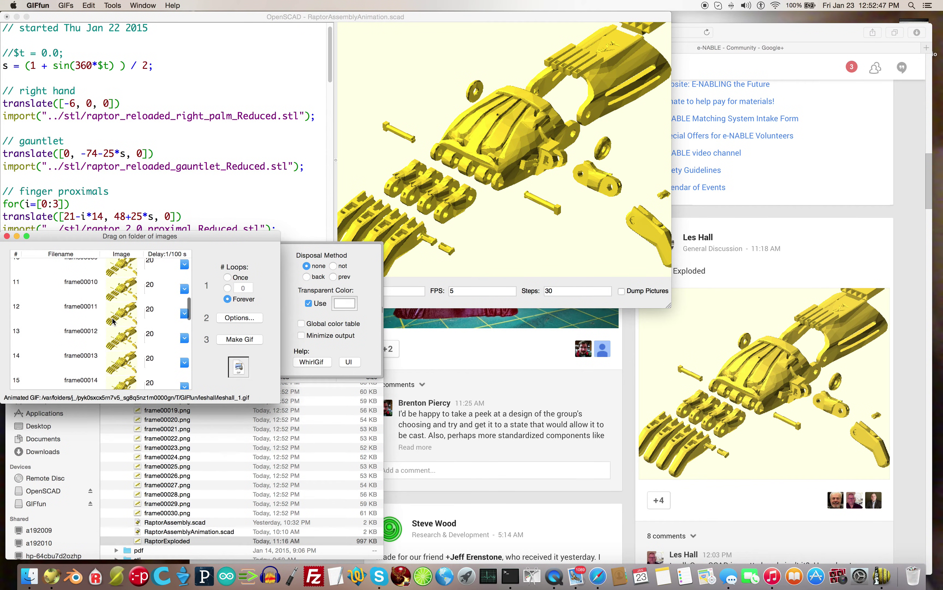
scroll(112, 320, "up", 6)
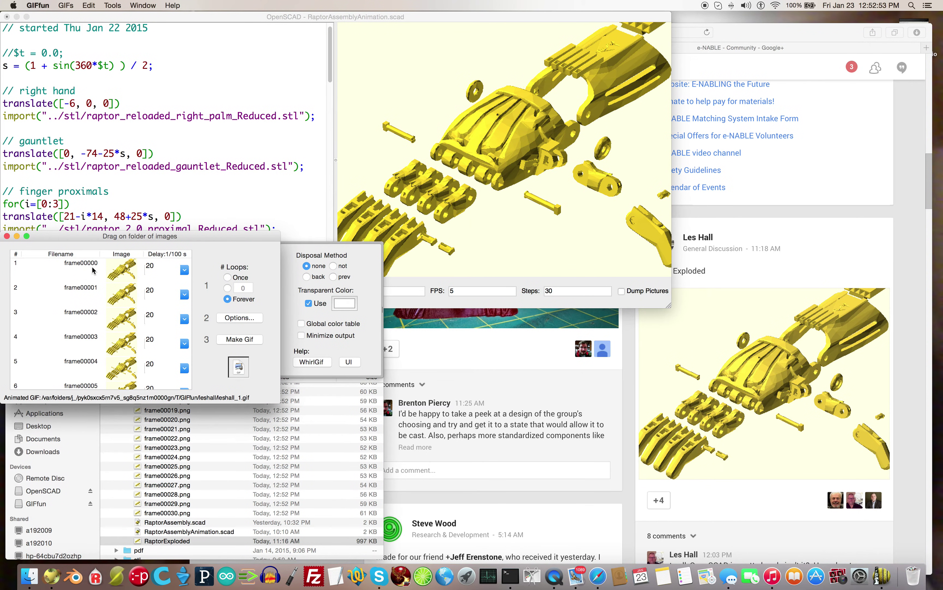
scroll(86, 277, "down", 15)
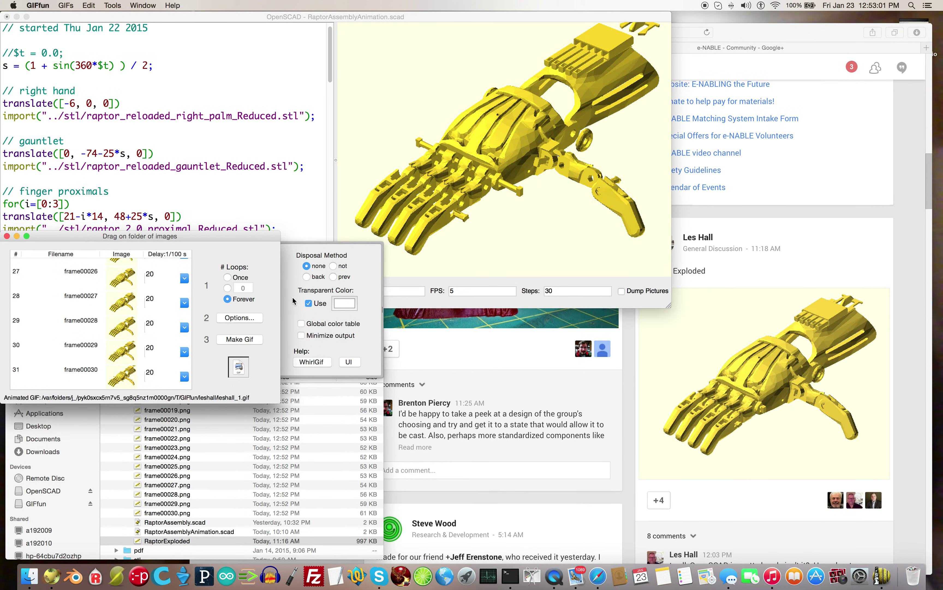
left_click(249, 318)
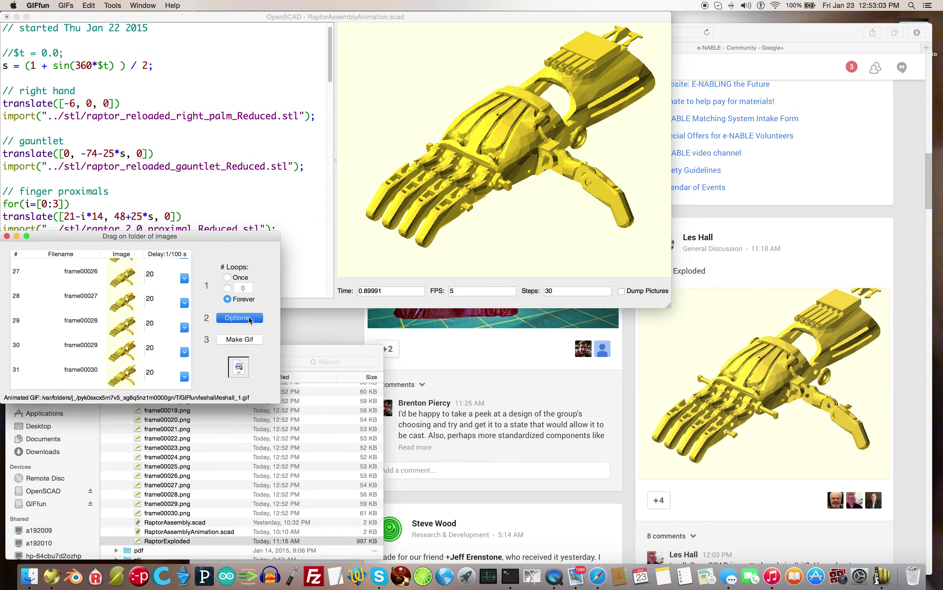
left_click(250, 317)
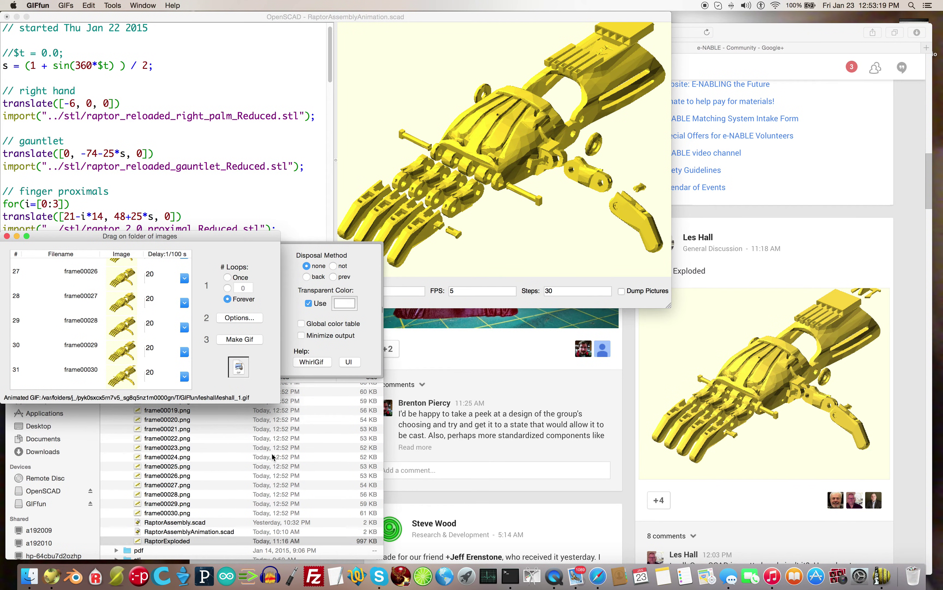
left_click(230, 456)
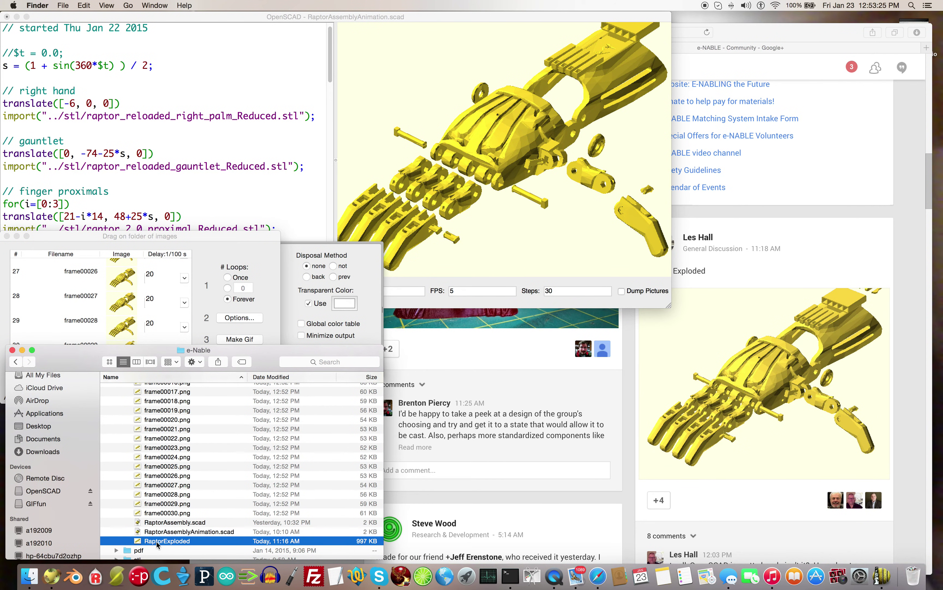
Look over RaptorAssemblyAnimation.scad and RaptorAssembly.scad in Finder, then return to GIFfun
left_click(173, 532)
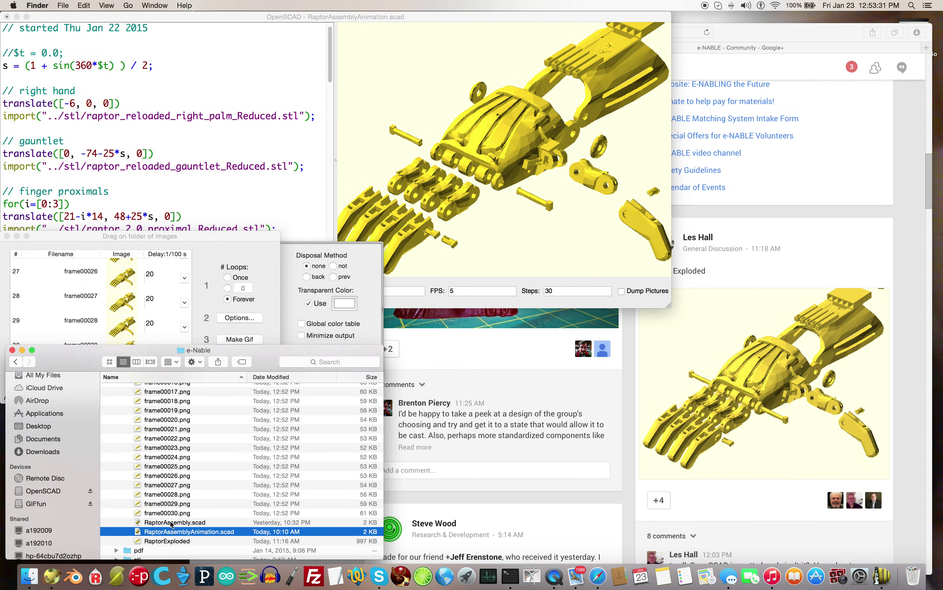
left_click(171, 522)
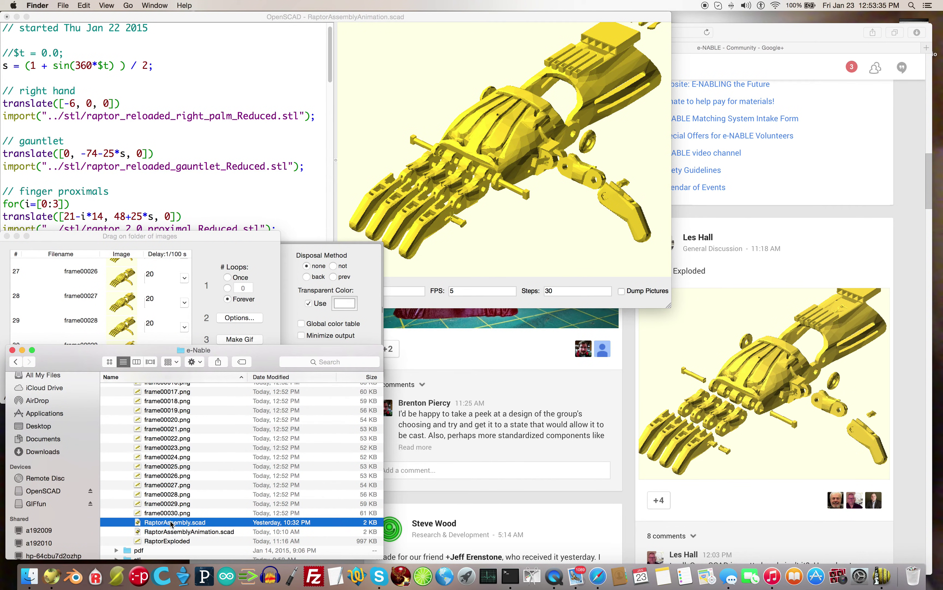
key("Down")
scroll(163, 506, "up", 1)
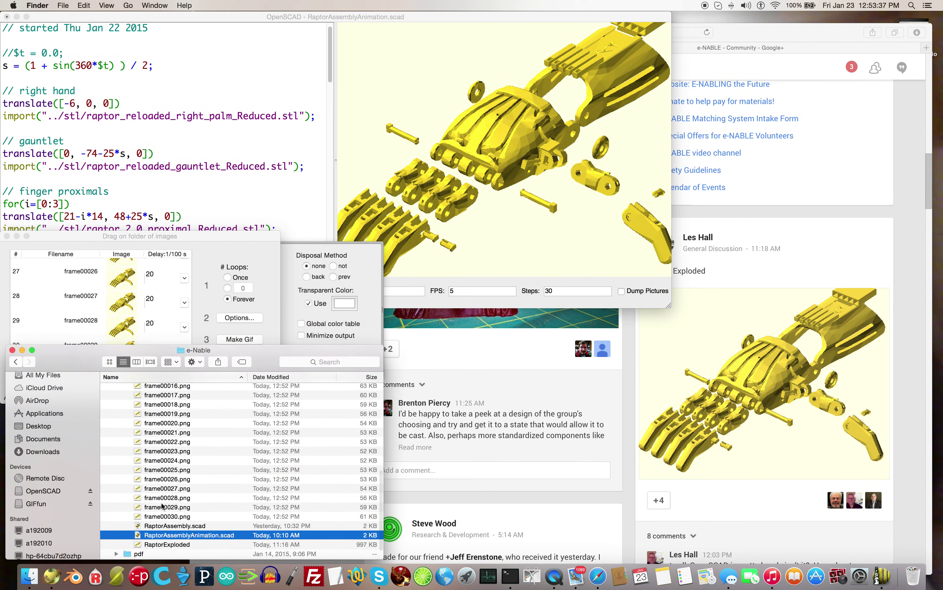
scroll(163, 506, "up", 5)
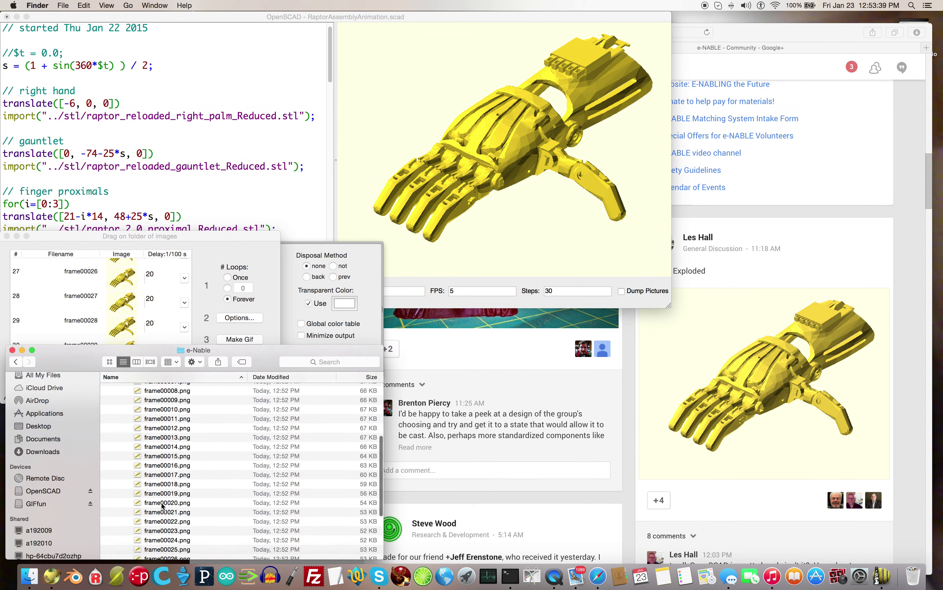
scroll(161, 503, "down", 1)
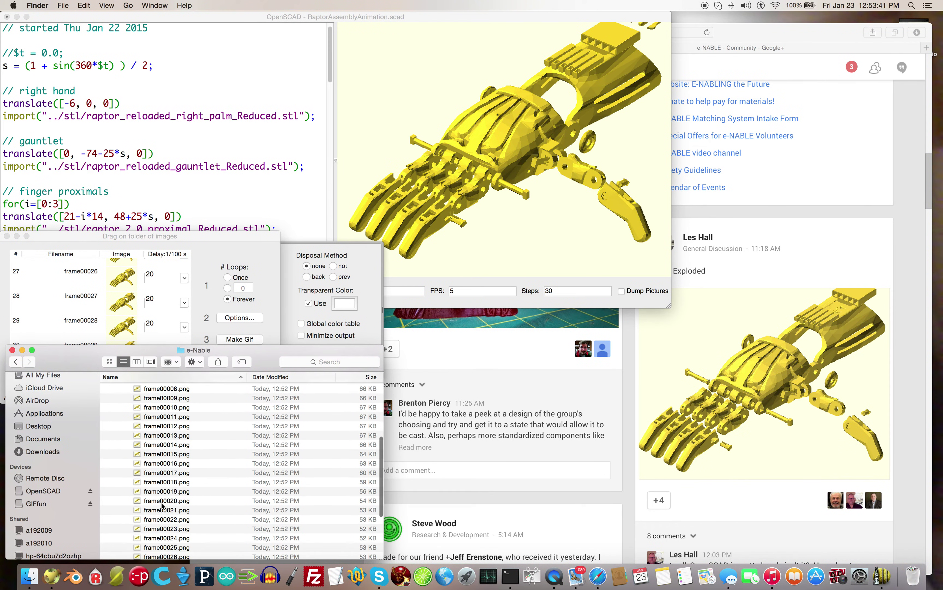
key("super+Tab")
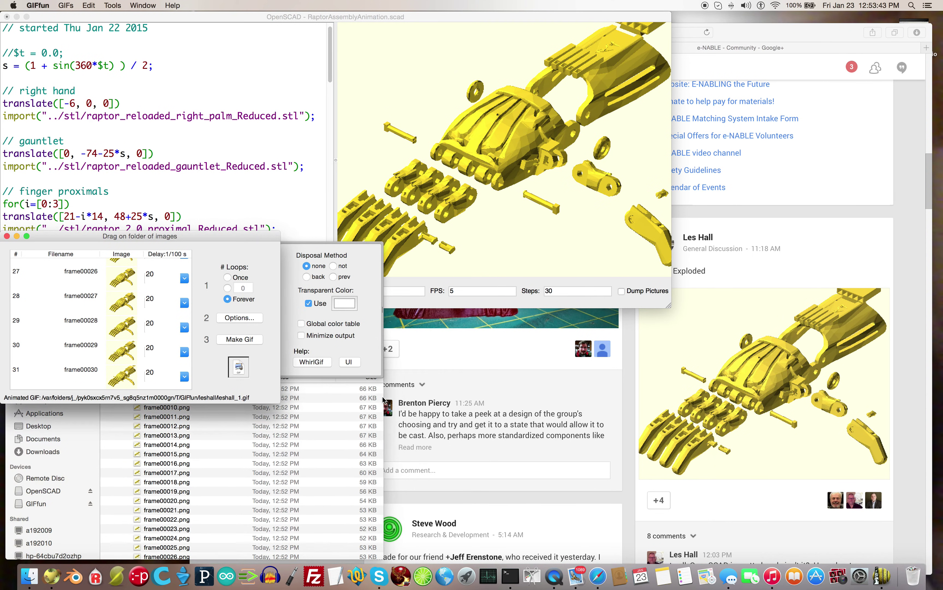
Bring the Google+ e-NABLE community page forward and scroll to the Raptor Exploded post
left_click(628, 413)
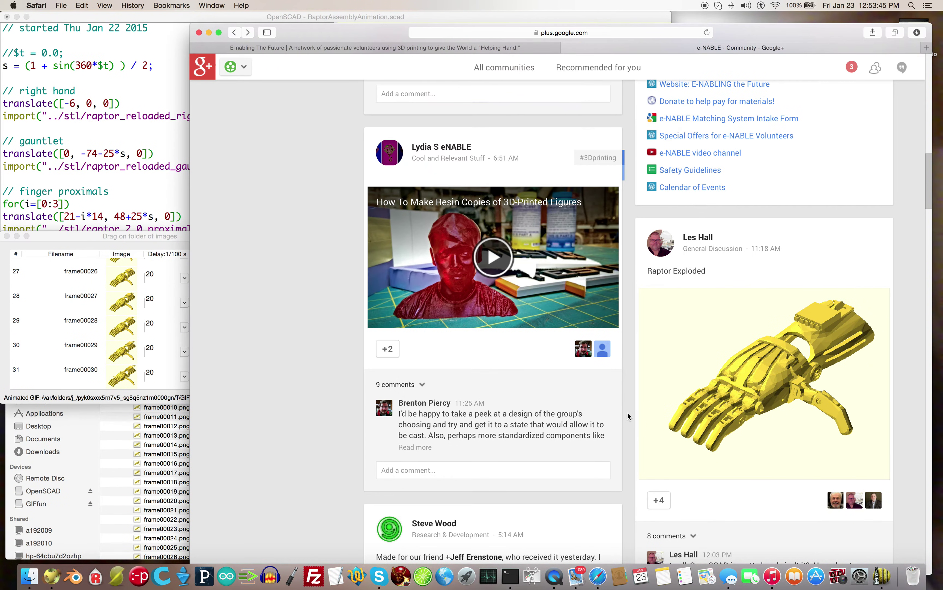
scroll(623, 413, "up", 15)
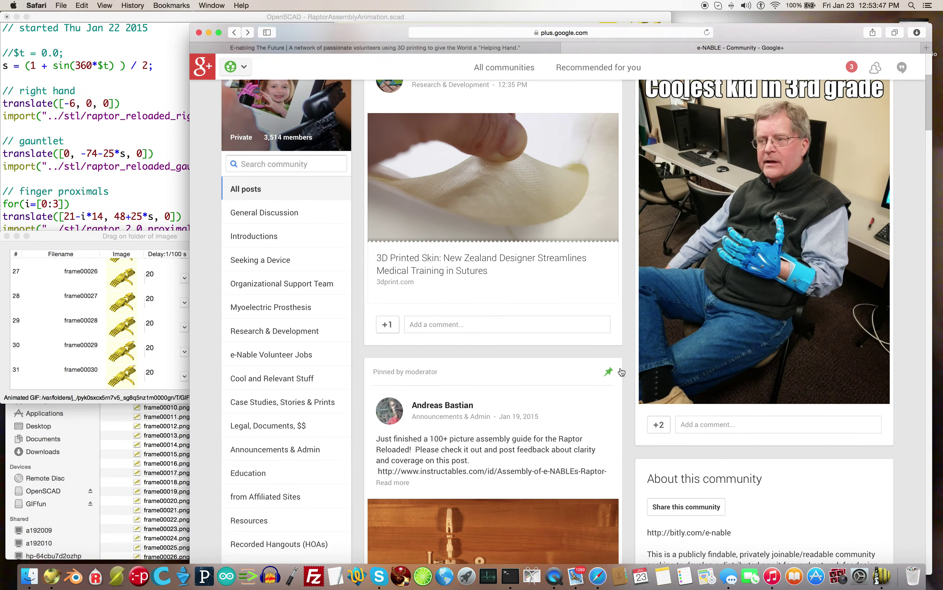
scroll(621, 371, "up", 5)
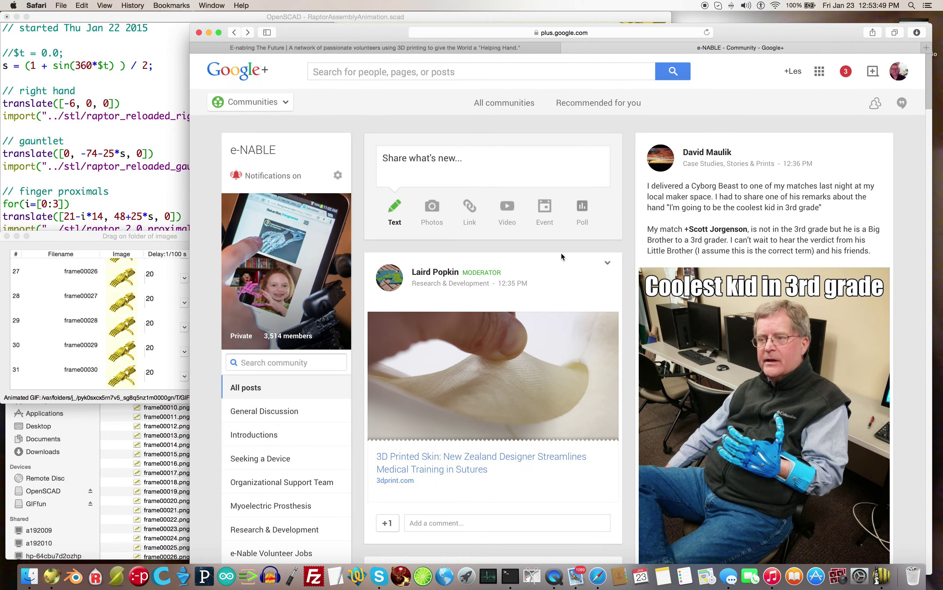
scroll(635, 442, "down", 5)
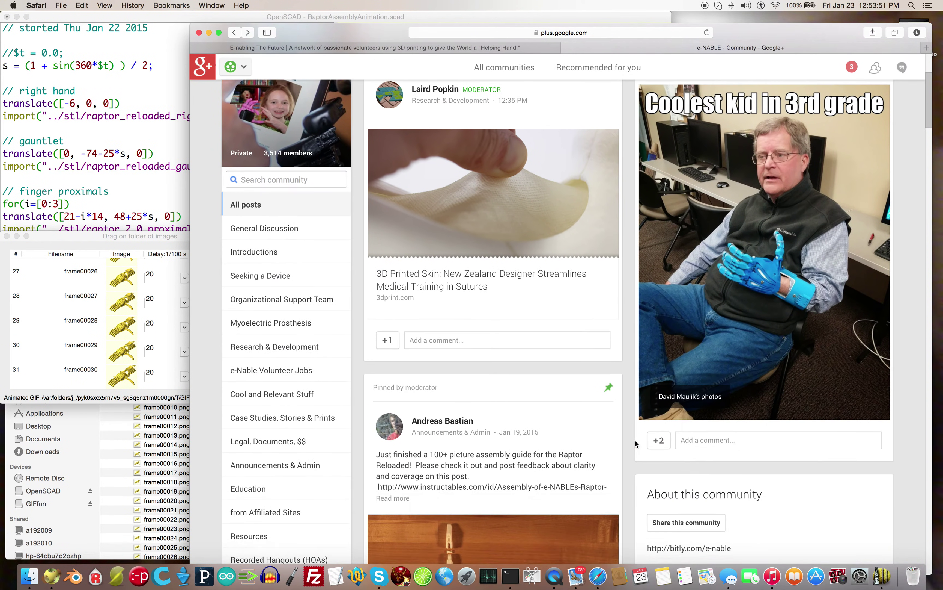
scroll(635, 440, "down", 18)
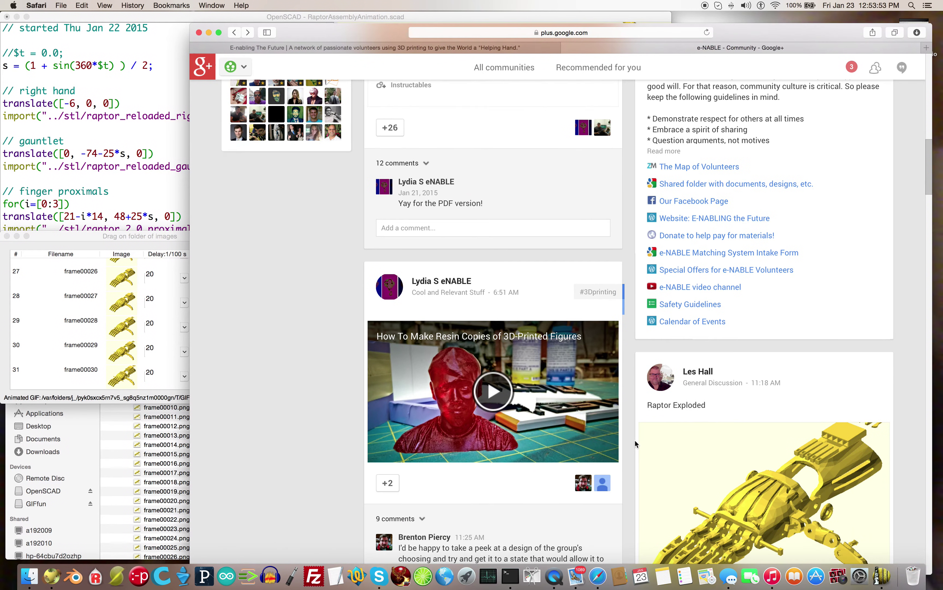
scroll(635, 440, "down", 5)
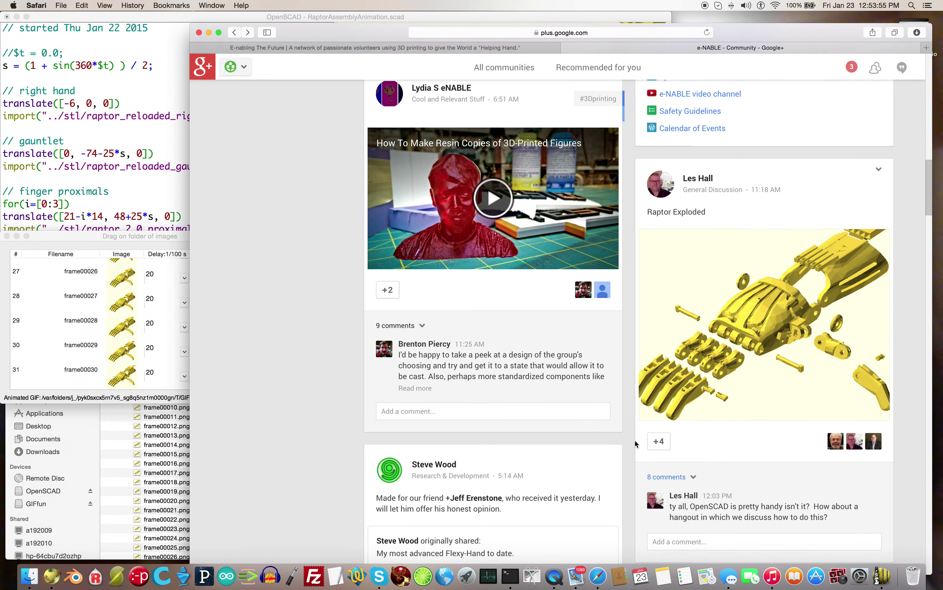
scroll(634, 441, "down", 2)
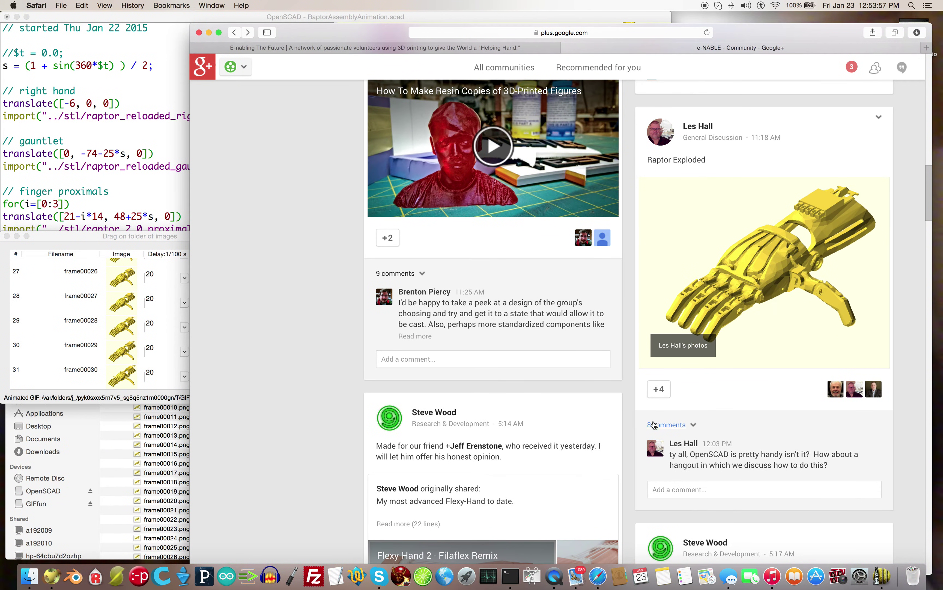
Expand the post's 8 comments and scroll through the thread
left_click(654, 425)
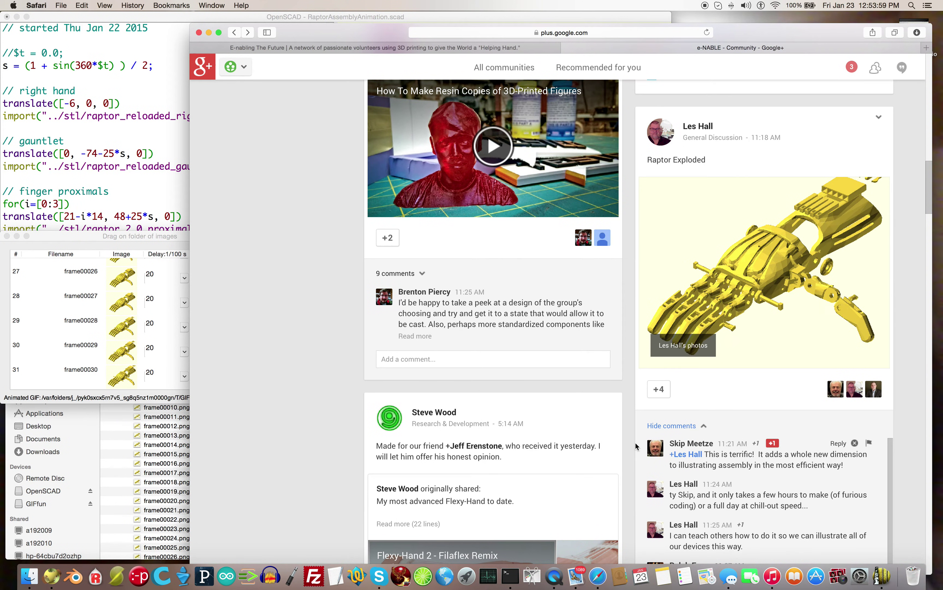
scroll(636, 444, "down", 1)
scroll(636, 442, "down", 1)
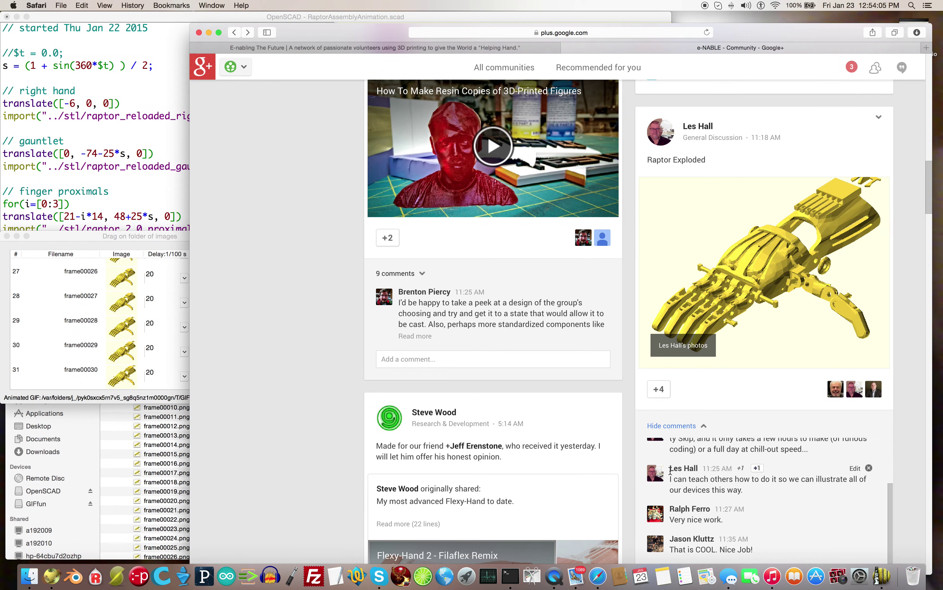
scroll(669, 473, "up", 2)
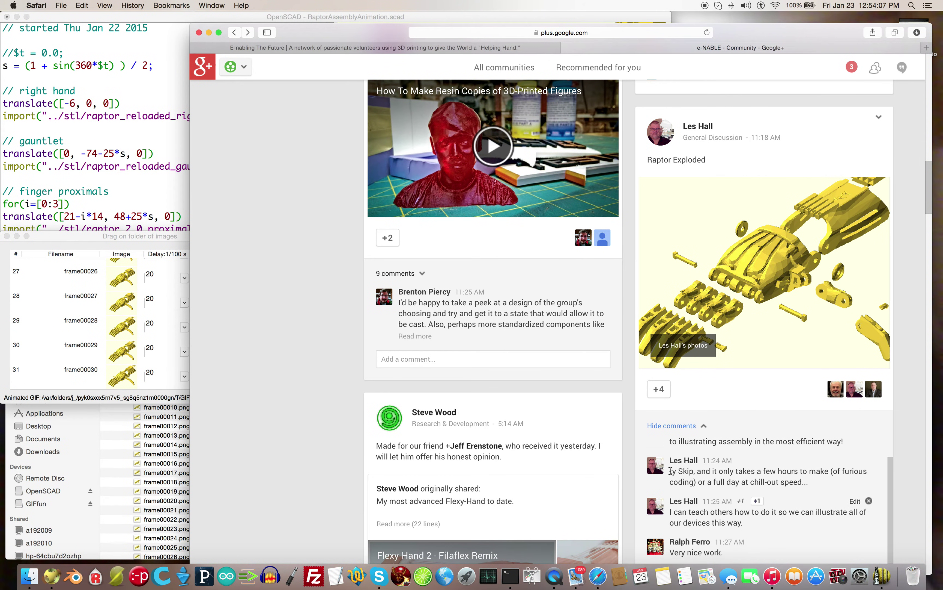
scroll(662, 476, "down", 2)
scroll(629, 475, "down", 5)
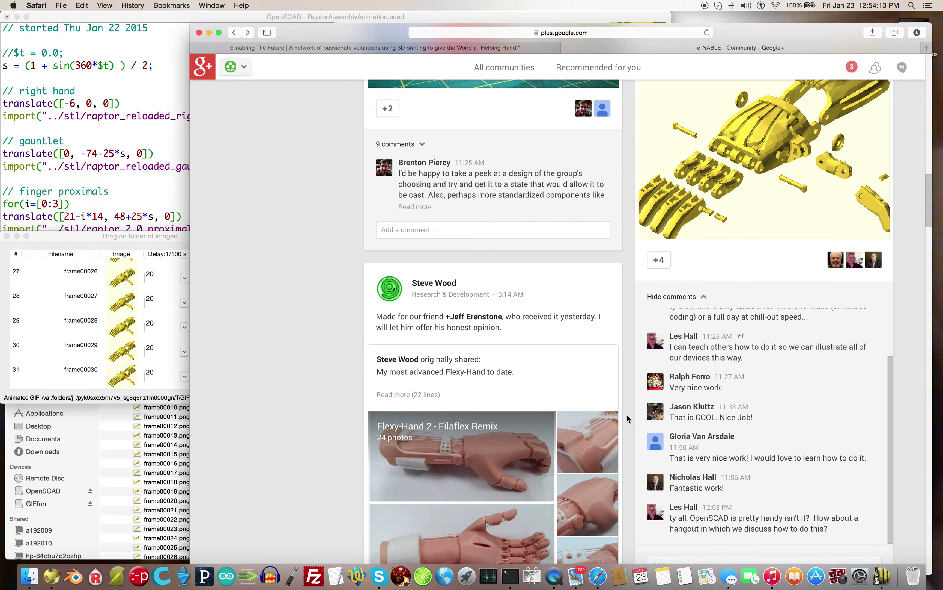
scroll(627, 415, "up", 2)
scroll(627, 415, "up", 2)
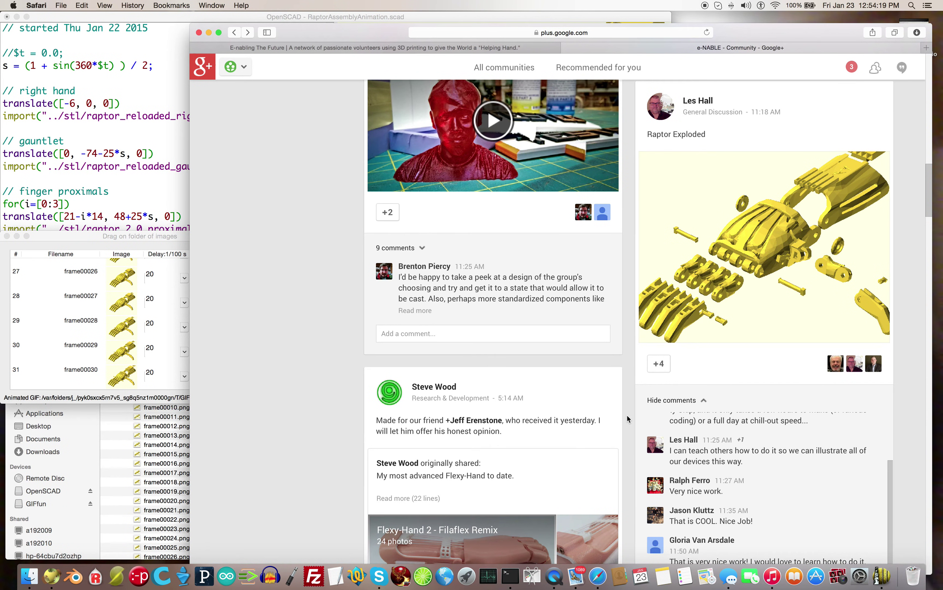
scroll(627, 415, "down", 1)
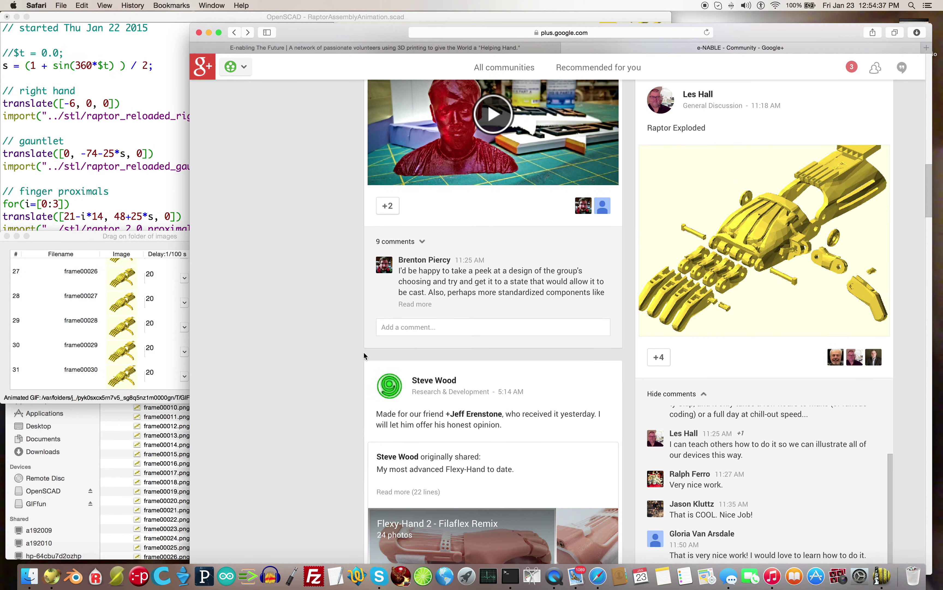
Bring OpenSCAD with RaptorAssemblyAnimation.scad and the hand preview back in front
left_click(156, 209)
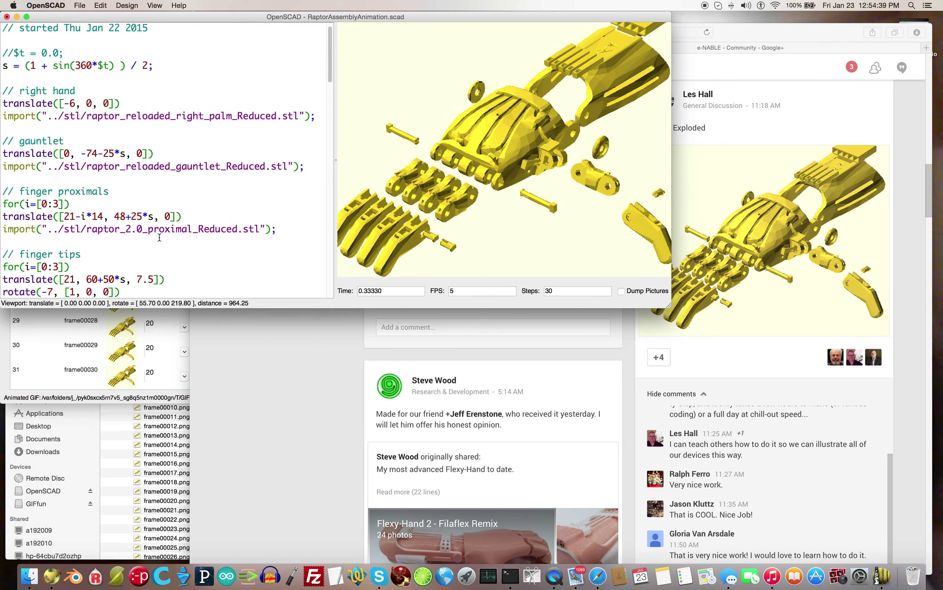